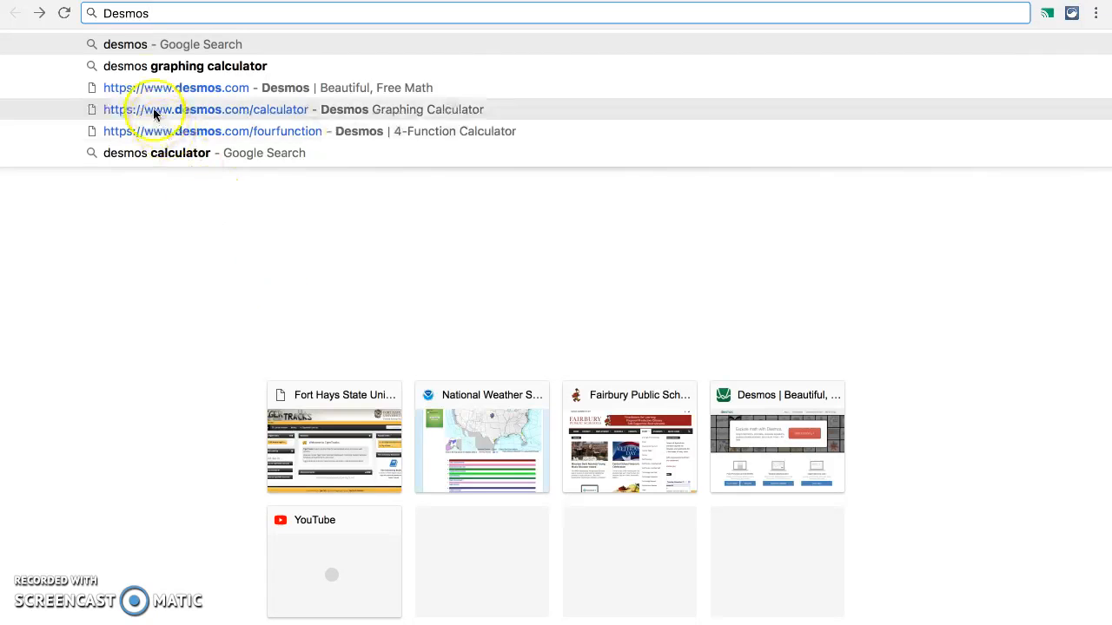
# Step: Search Google for desmos, go to the Desmos website and launch its graphing calculator
pyautogui.click(148, 50)
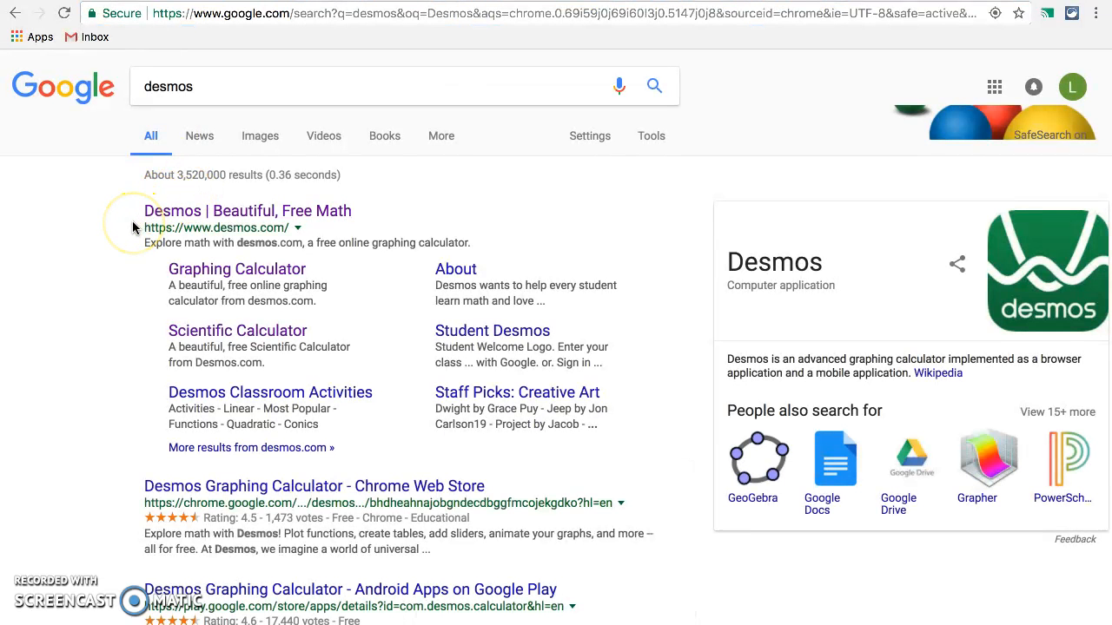
pyautogui.click(259, 215)
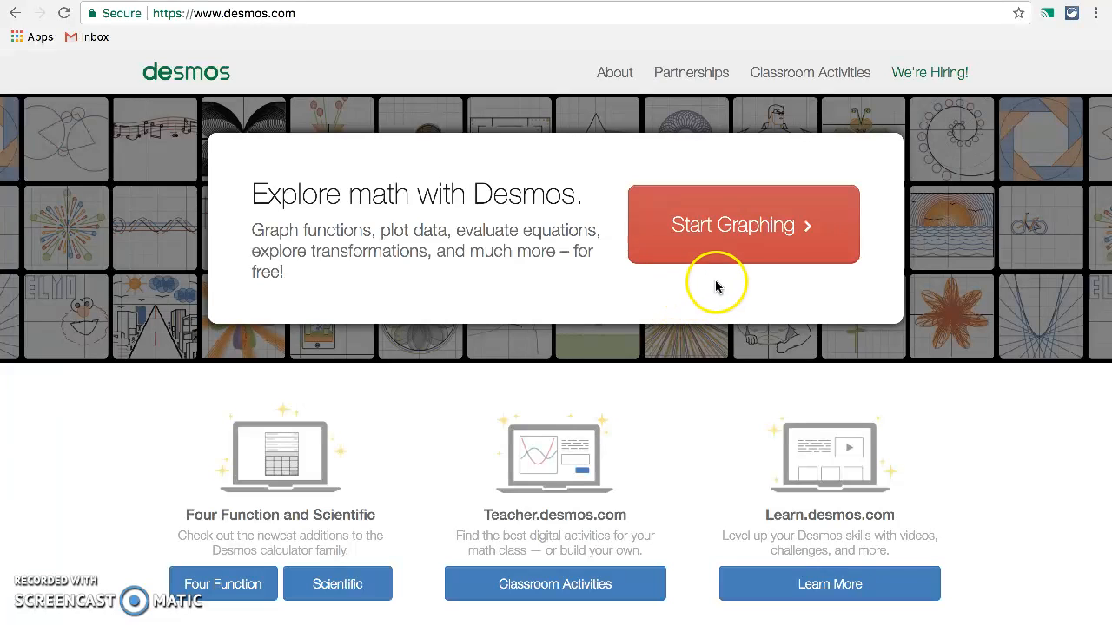
pyautogui.click(732, 237)
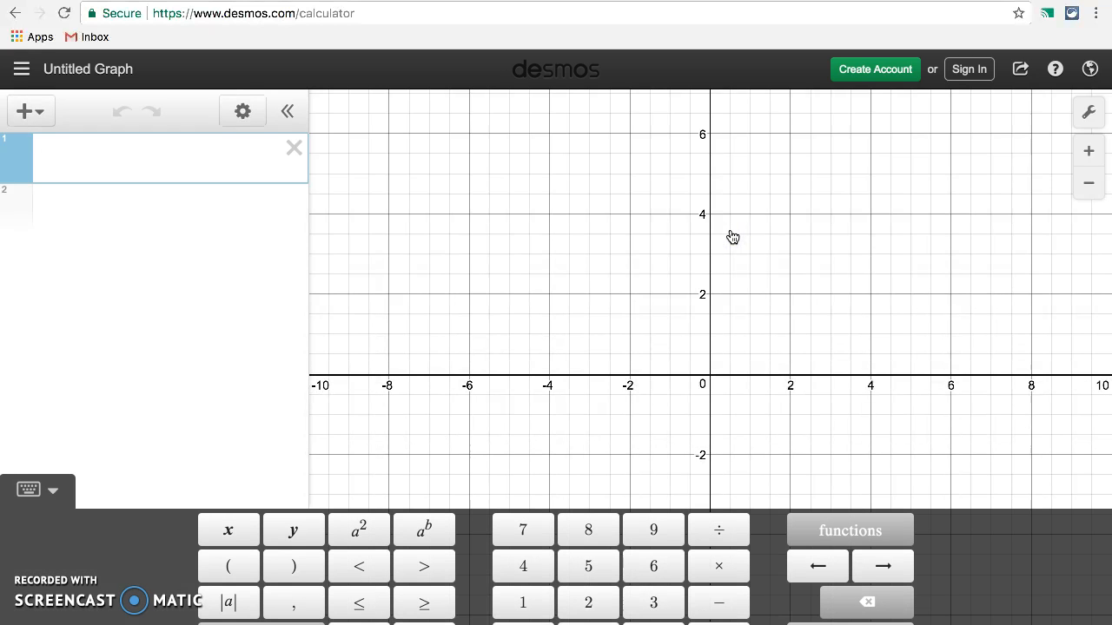
pyautogui.click(255, 322)
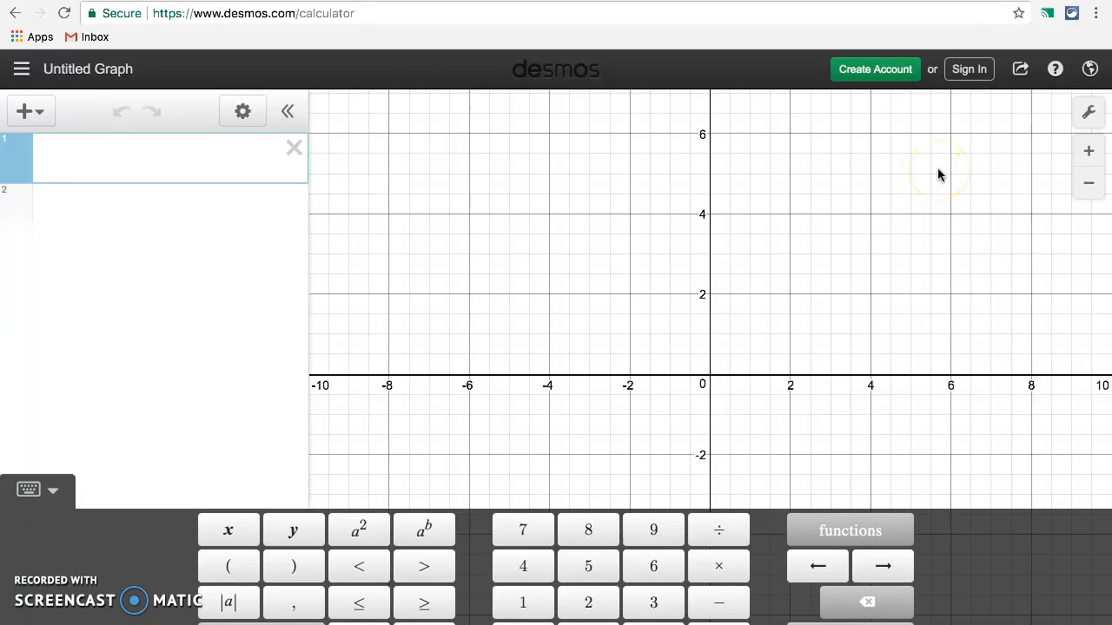
# Step: Switch the graph's angle unit to degrees in the graph settings
pyautogui.click(1088, 117)
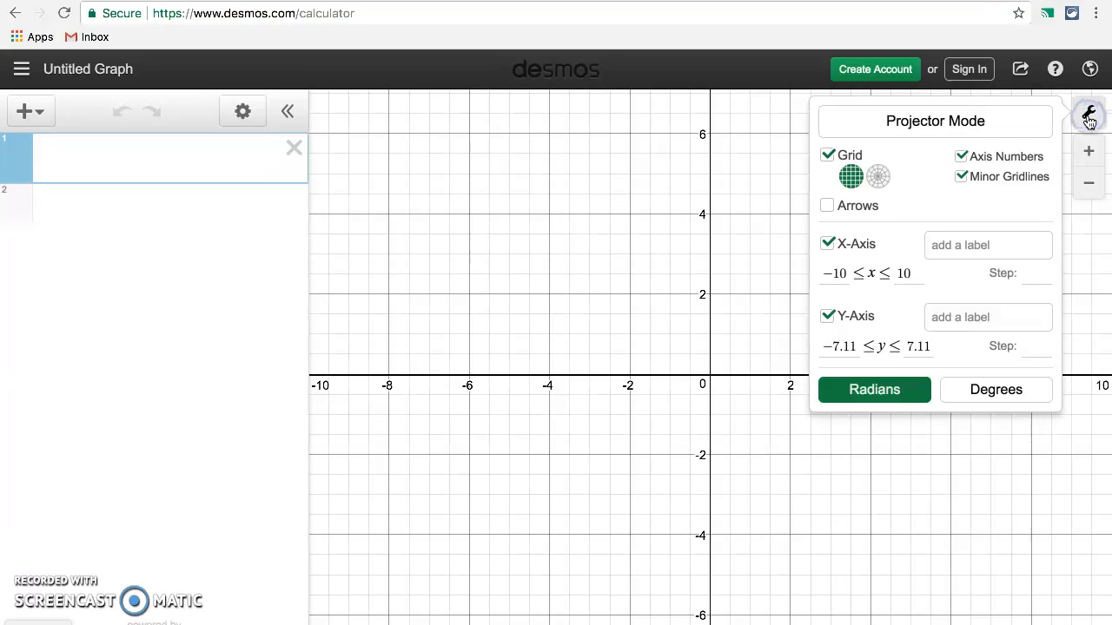
pyautogui.click(902, 391)
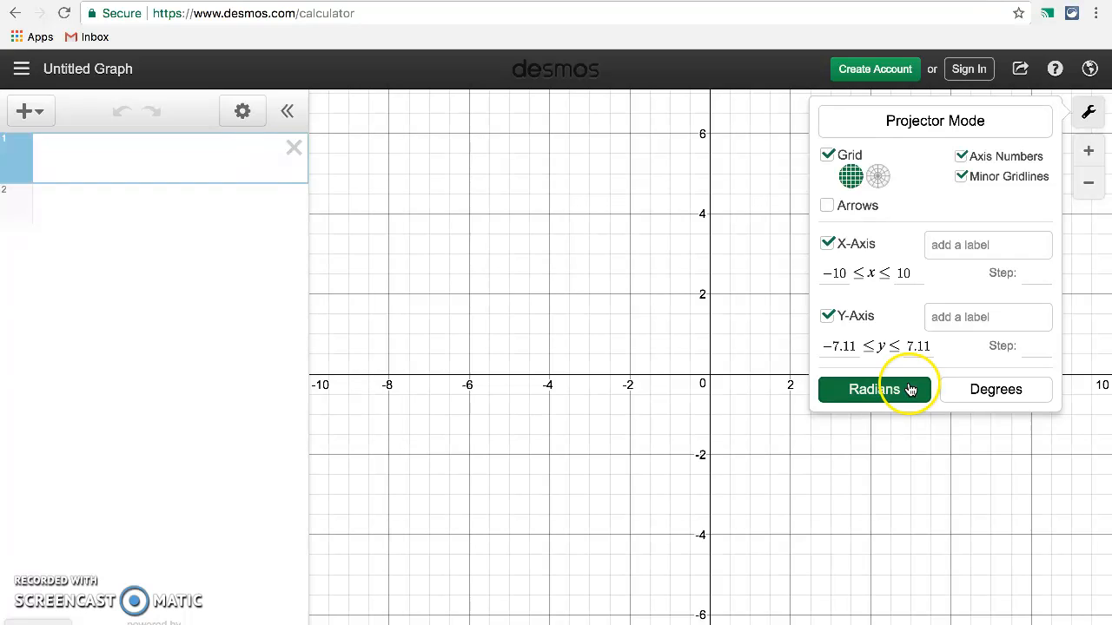
pyautogui.click(995, 392)
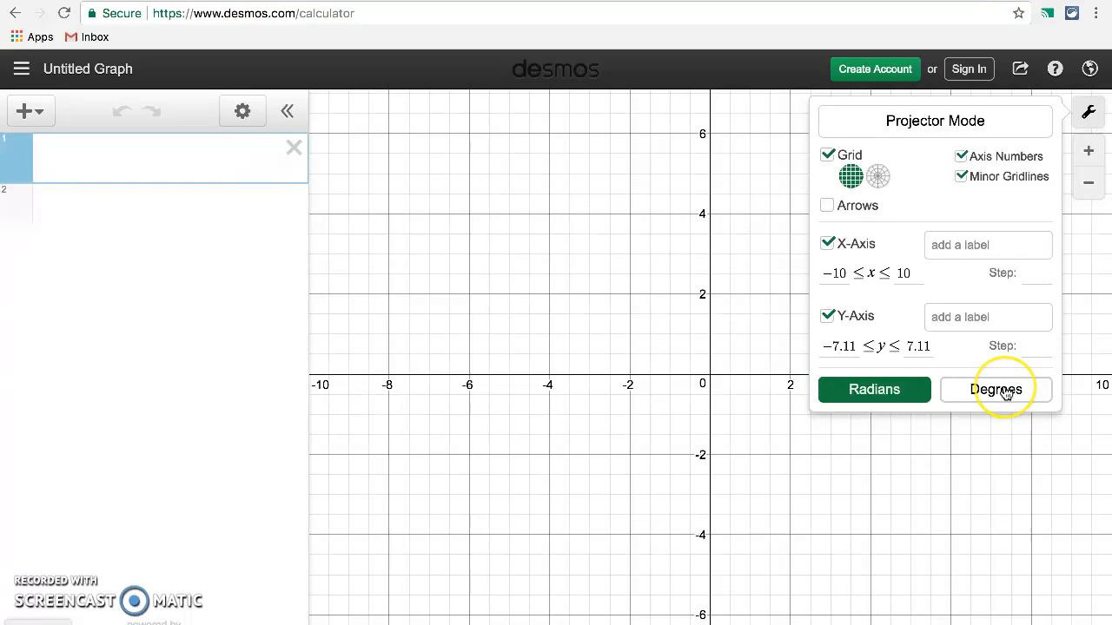
pyautogui.click(1004, 393)
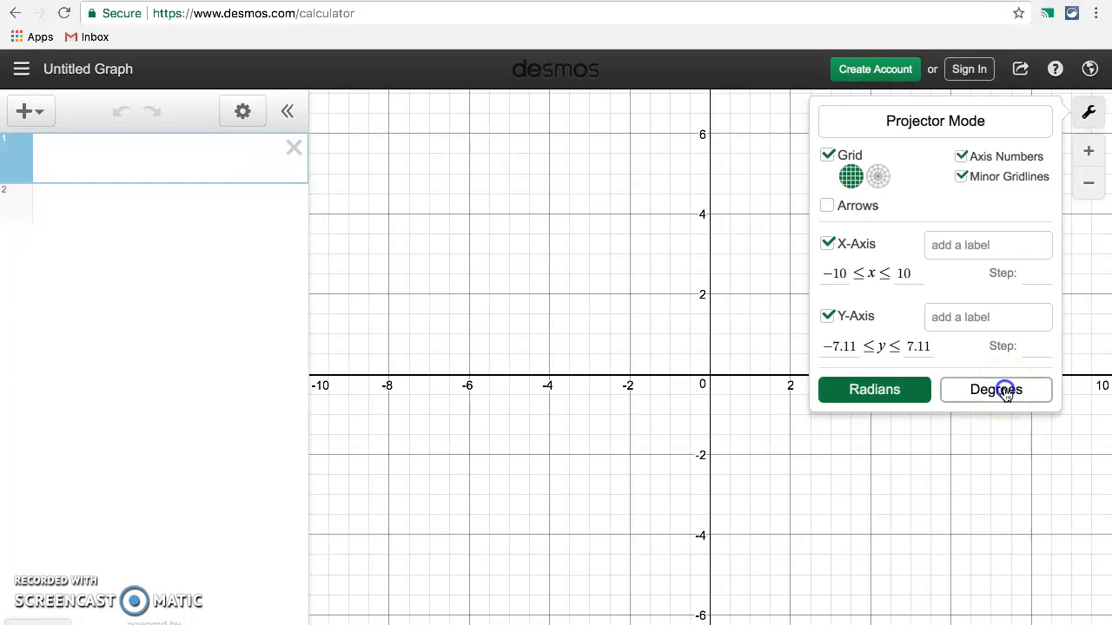
# Step: Set the x-axis range from -720 to 720
pyautogui.click(850, 273)
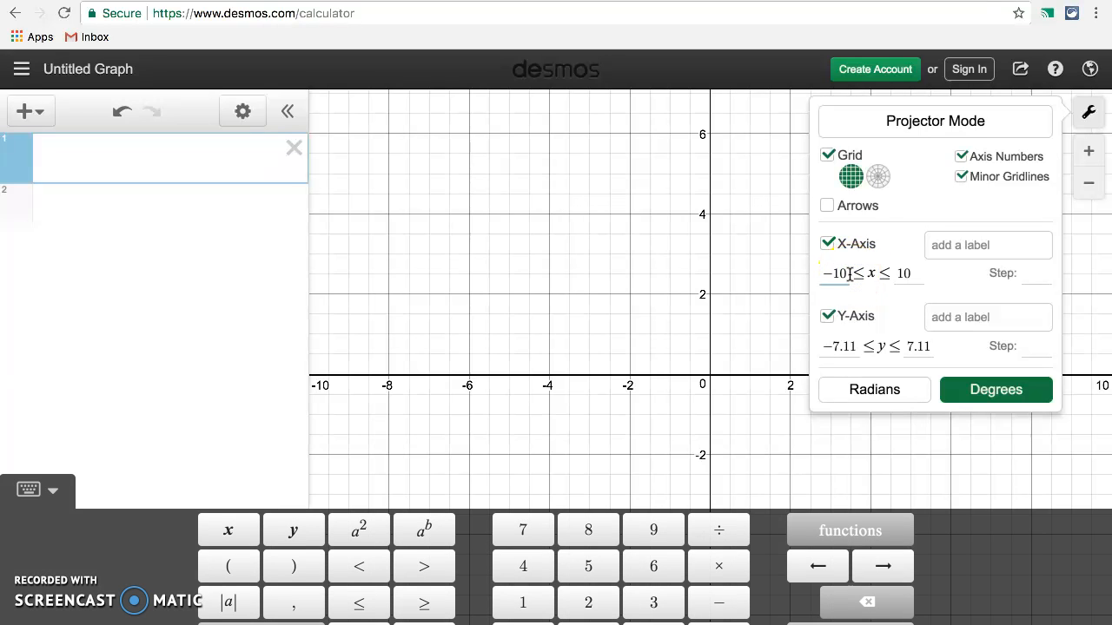
pyautogui.press('BackSpace')
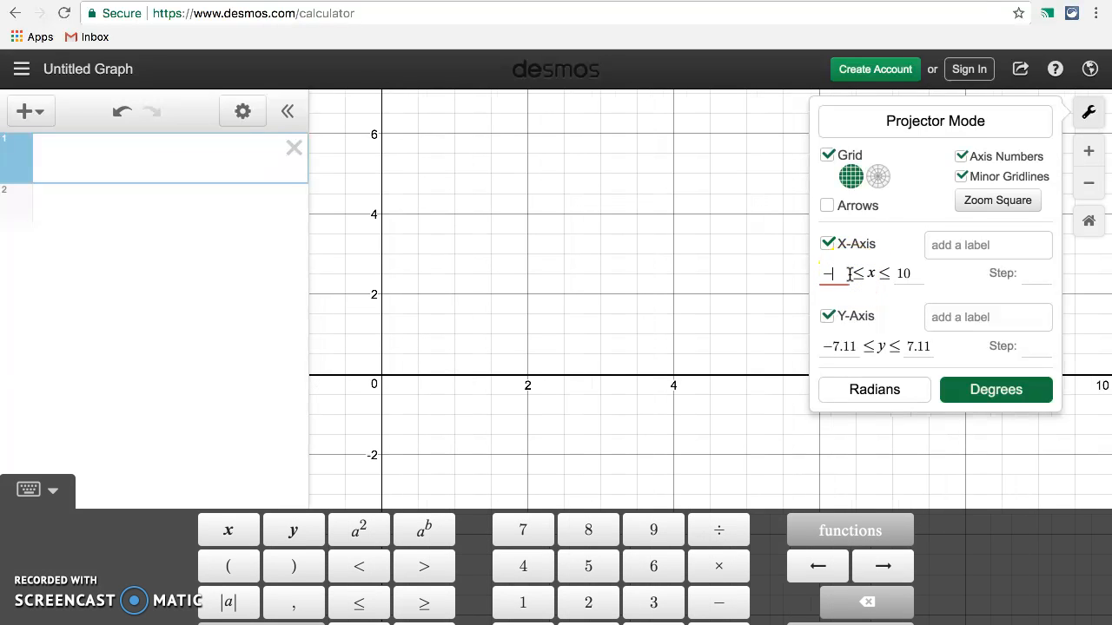
pyautogui.write('720')
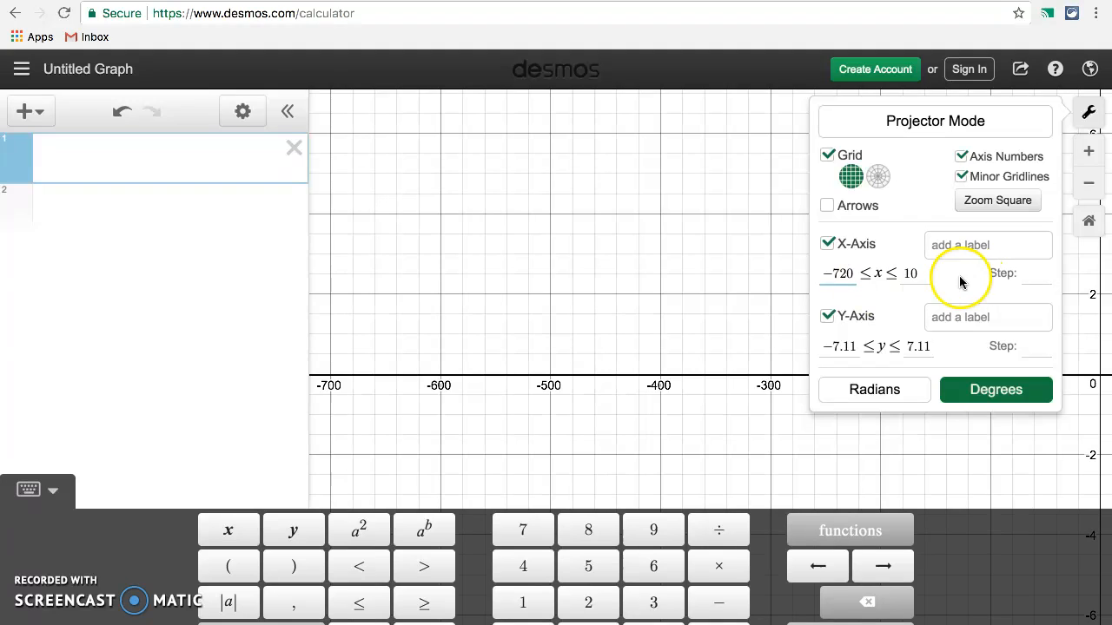
pyautogui.click(919, 274)
pyautogui.press('BackSpace')
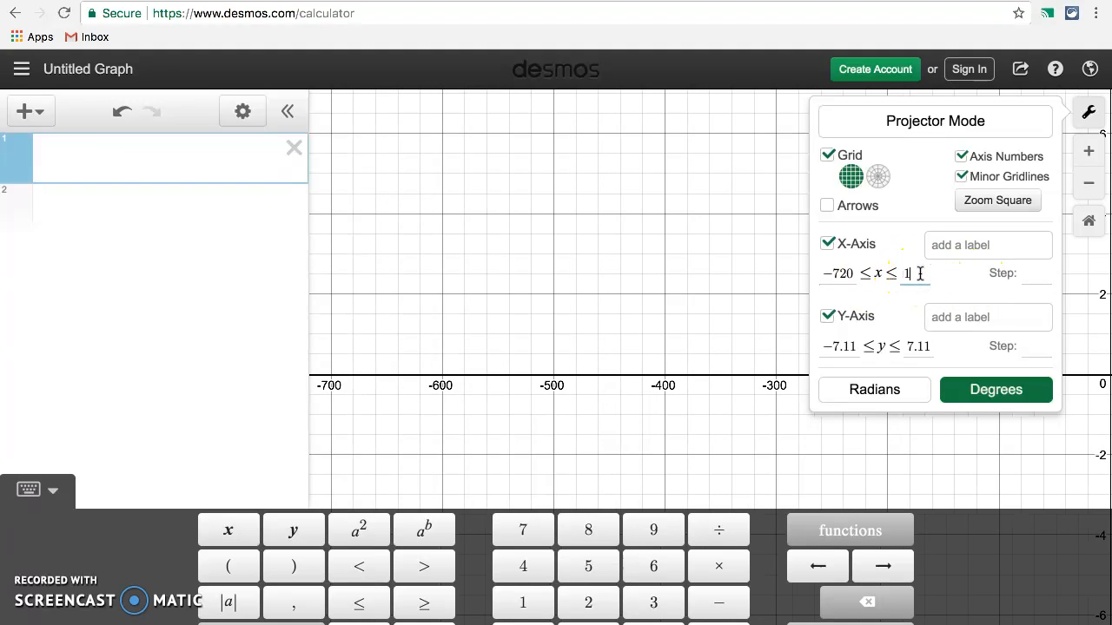
pyautogui.write('720')
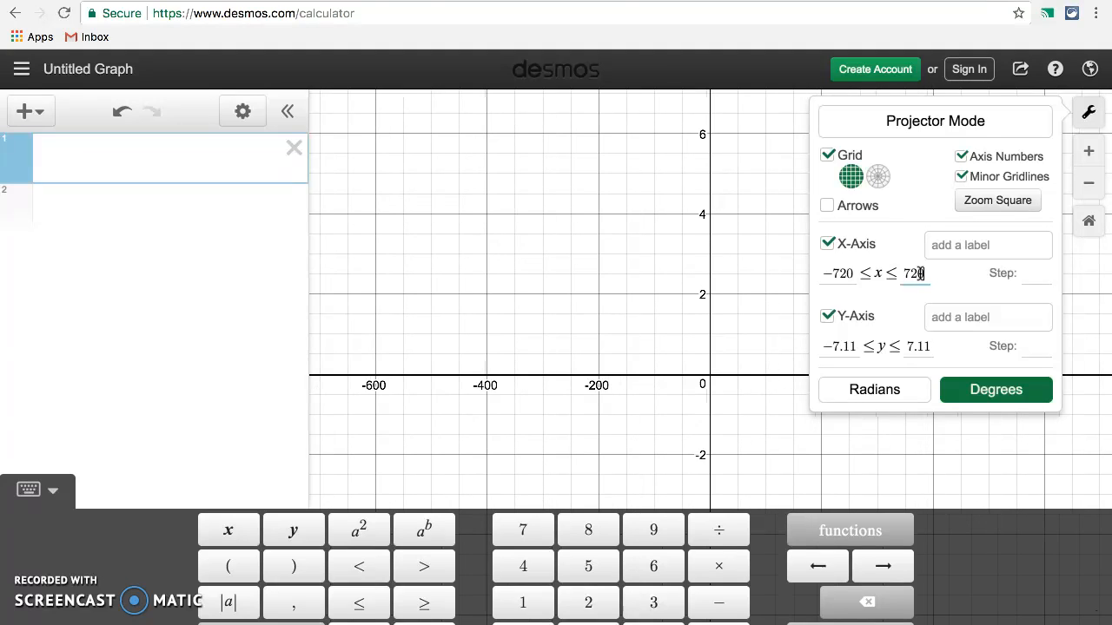
# Step: Set the x-axis step to 30 and close the graph settings
pyautogui.click(1034, 281)
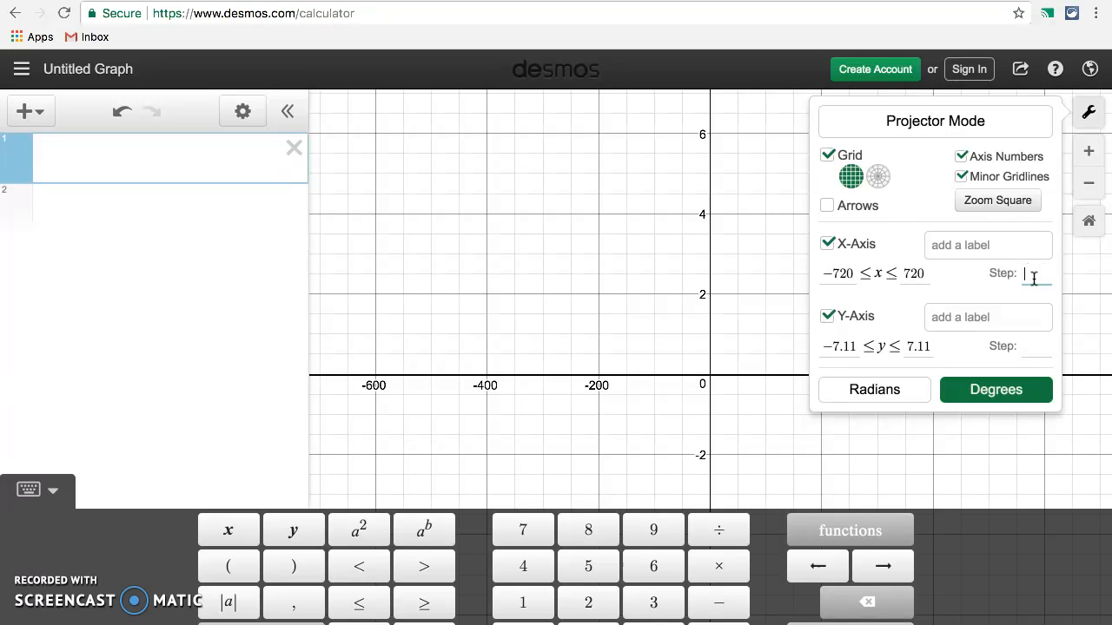
pyautogui.write('30')
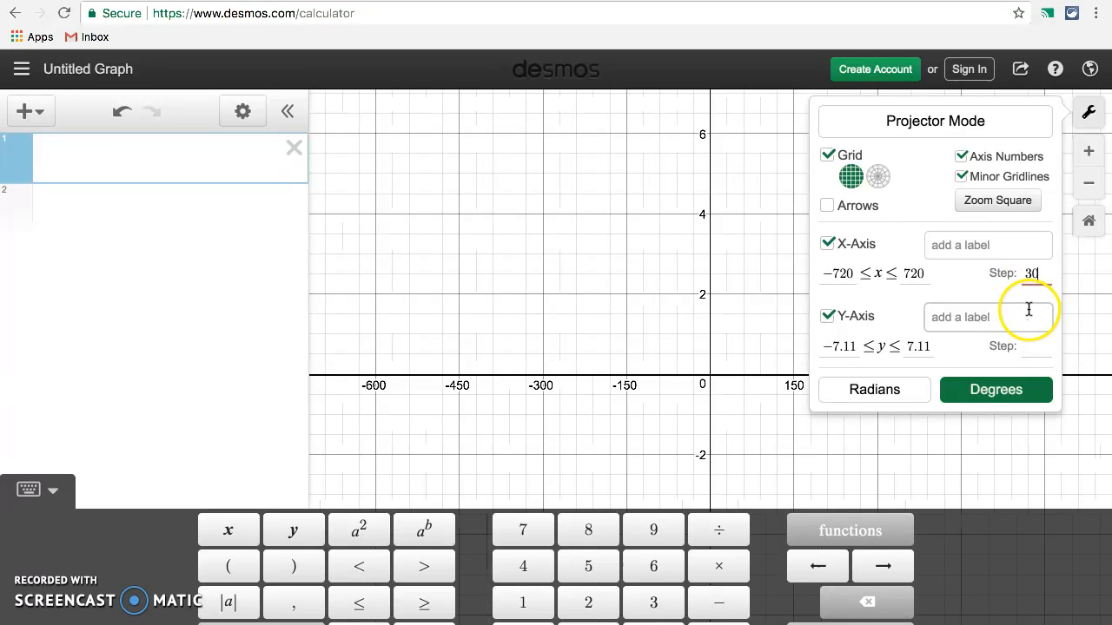
pyautogui.click(423, 262)
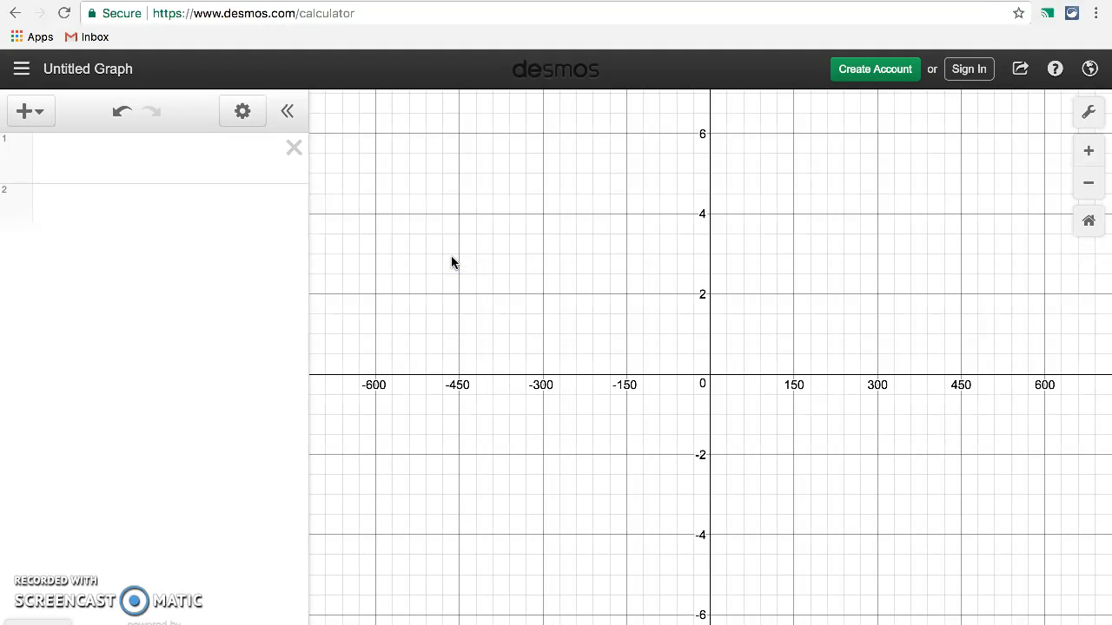
pyautogui.click(439, 265)
pyautogui.click(254, 304)
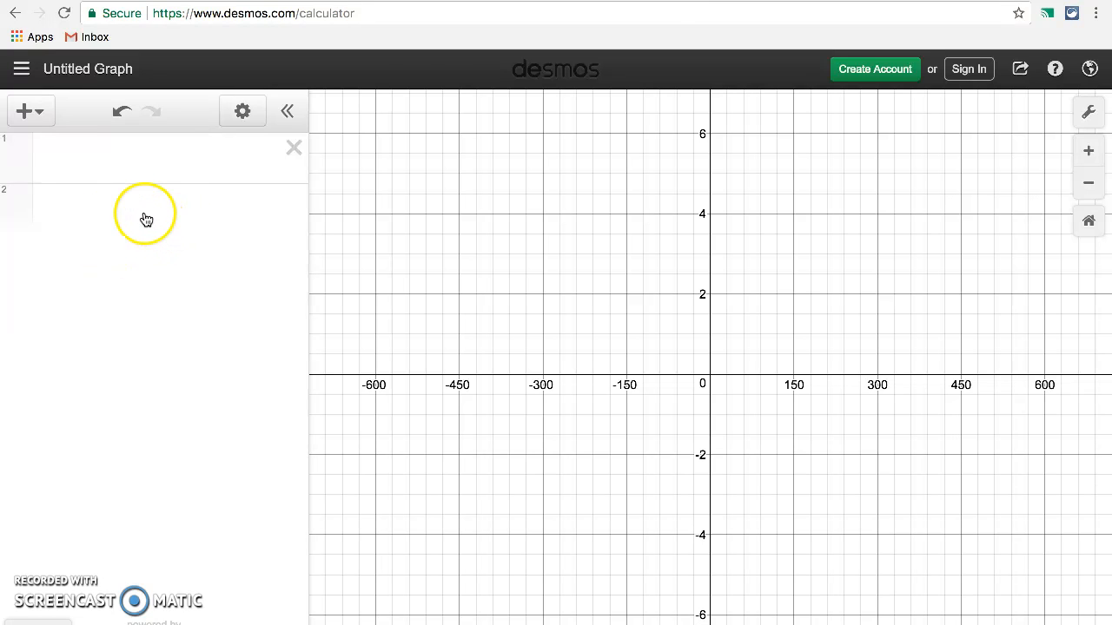
# Step: Graph sin(x) as the first expression and inspect the key points along its curve
pyautogui.click(54, 157)
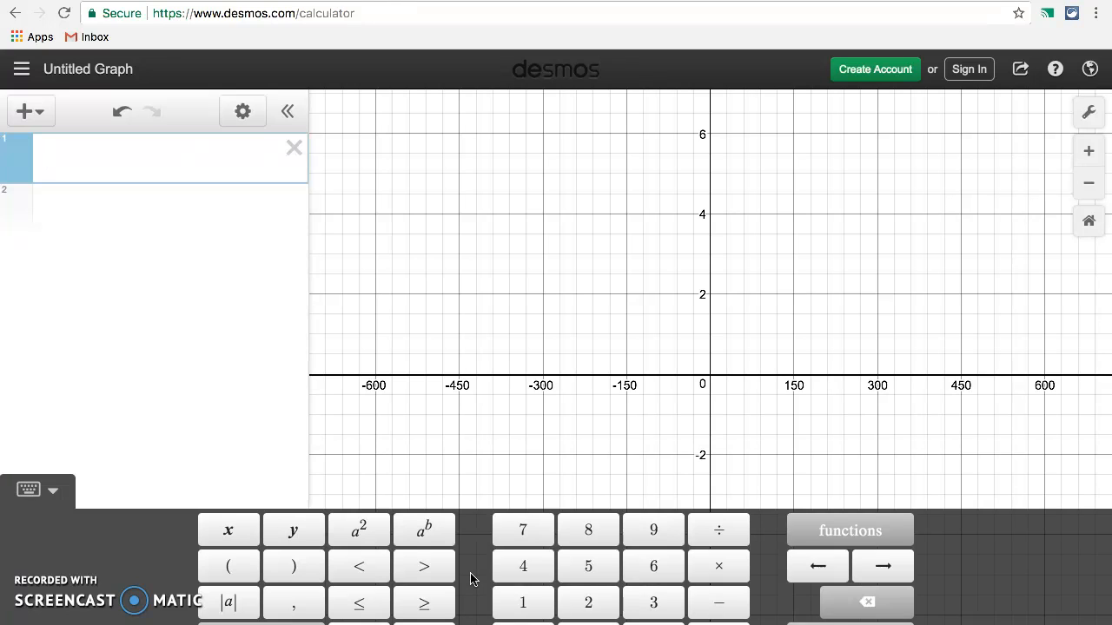
pyautogui.click(850, 533)
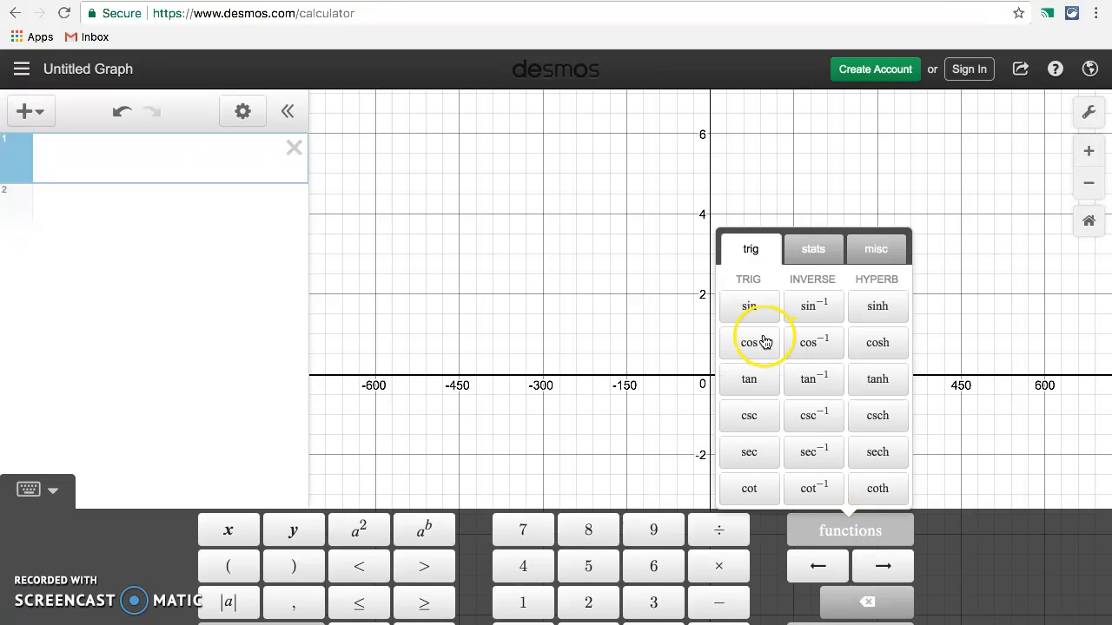
pyautogui.click(748, 308)
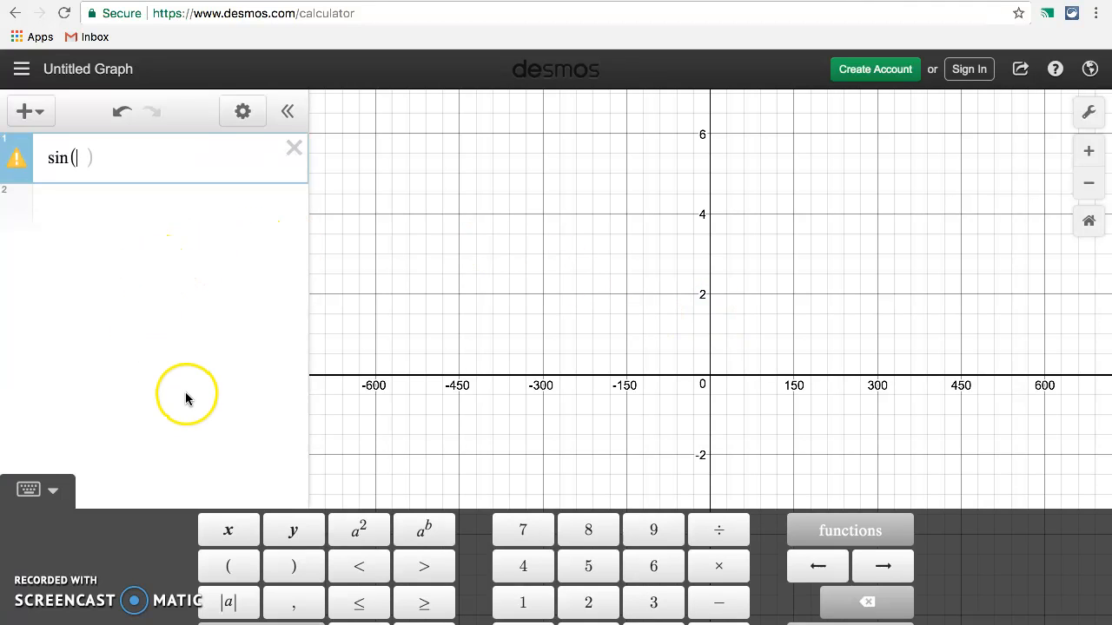
pyautogui.click(230, 533)
pyautogui.click(104, 339)
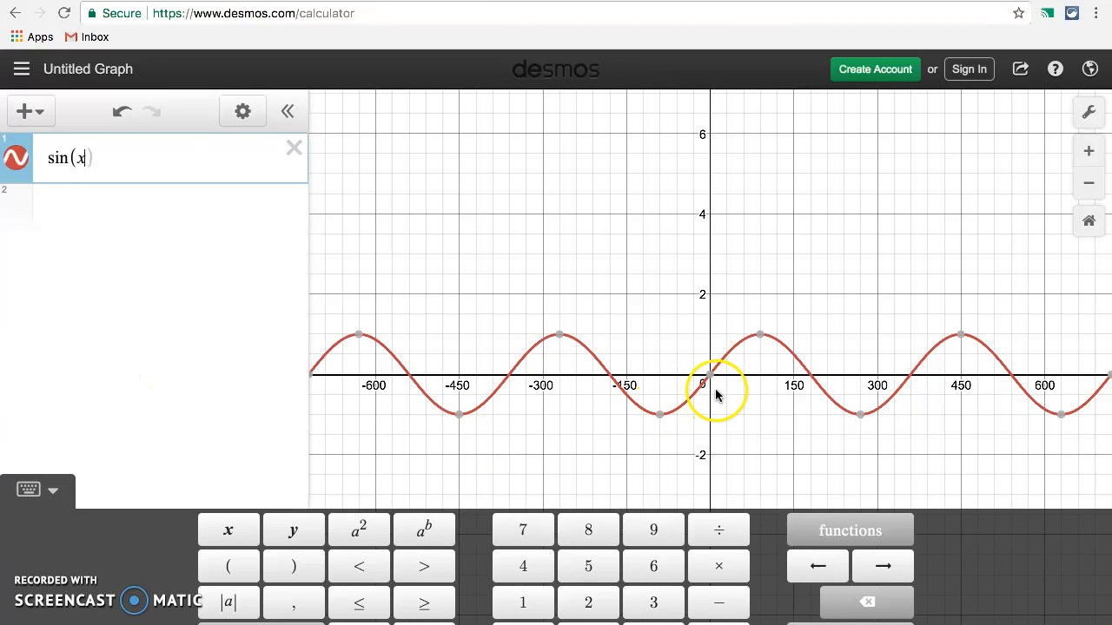
pyautogui.moveTo(710, 380)
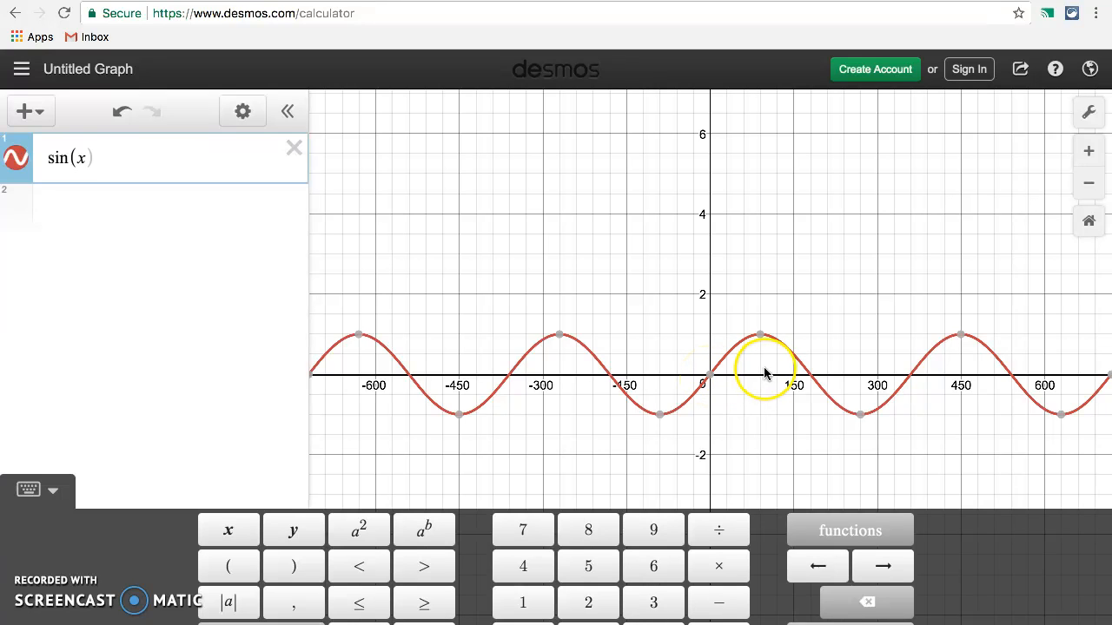
pyautogui.moveTo(760, 340)
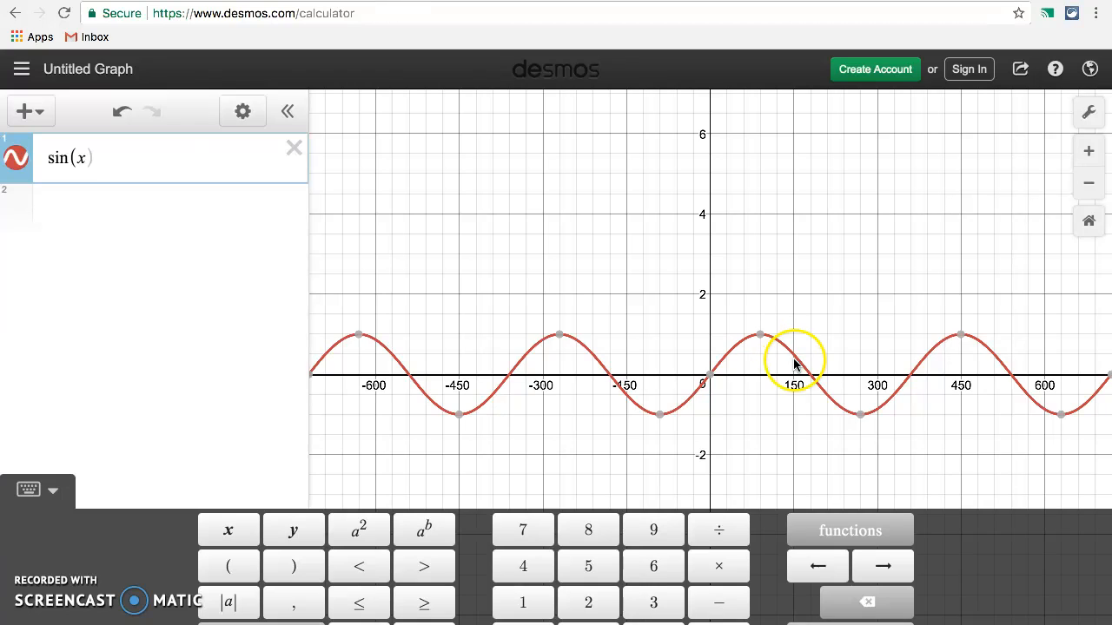
pyautogui.moveTo(861, 420)
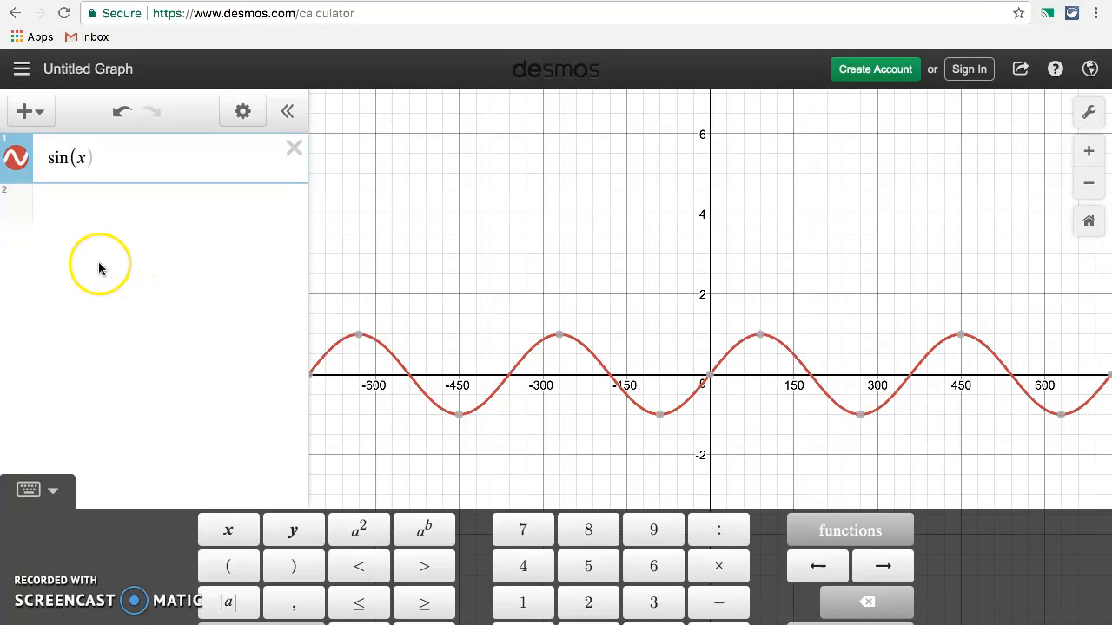
# Step: Graph cos(x) as the second expression and inspect its key points over one full period
pyautogui.click(23, 200)
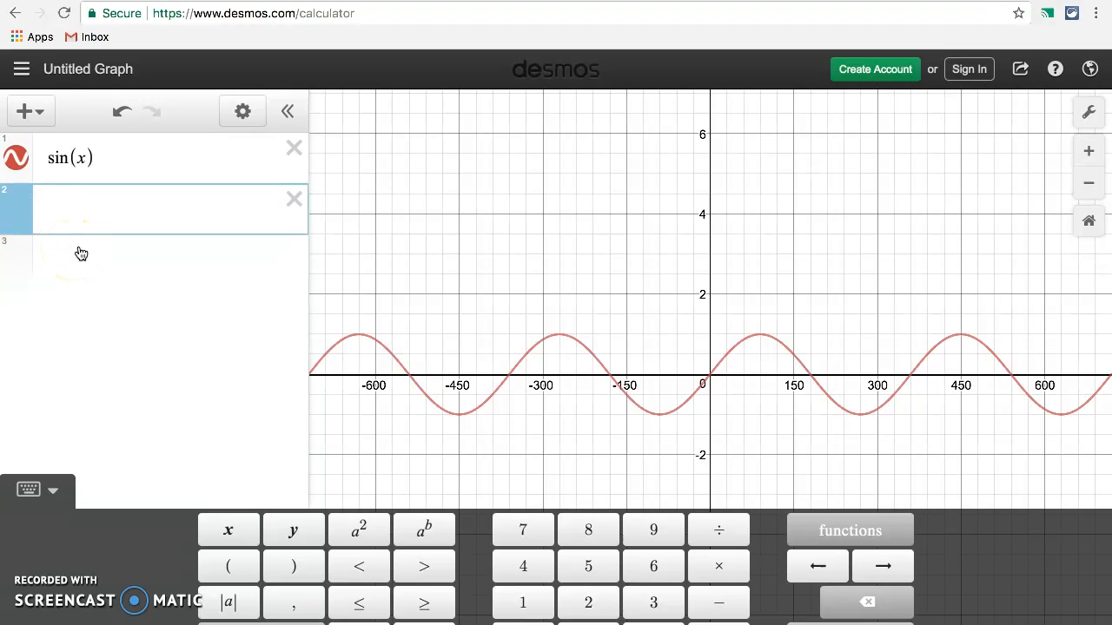
pyautogui.click(829, 538)
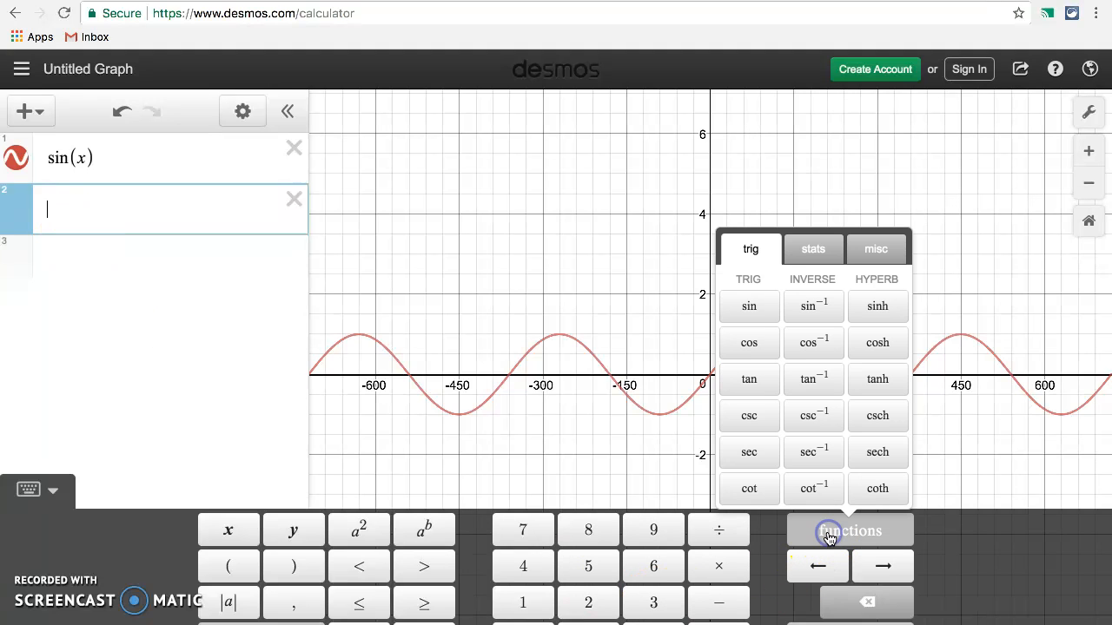
pyautogui.click(749, 343)
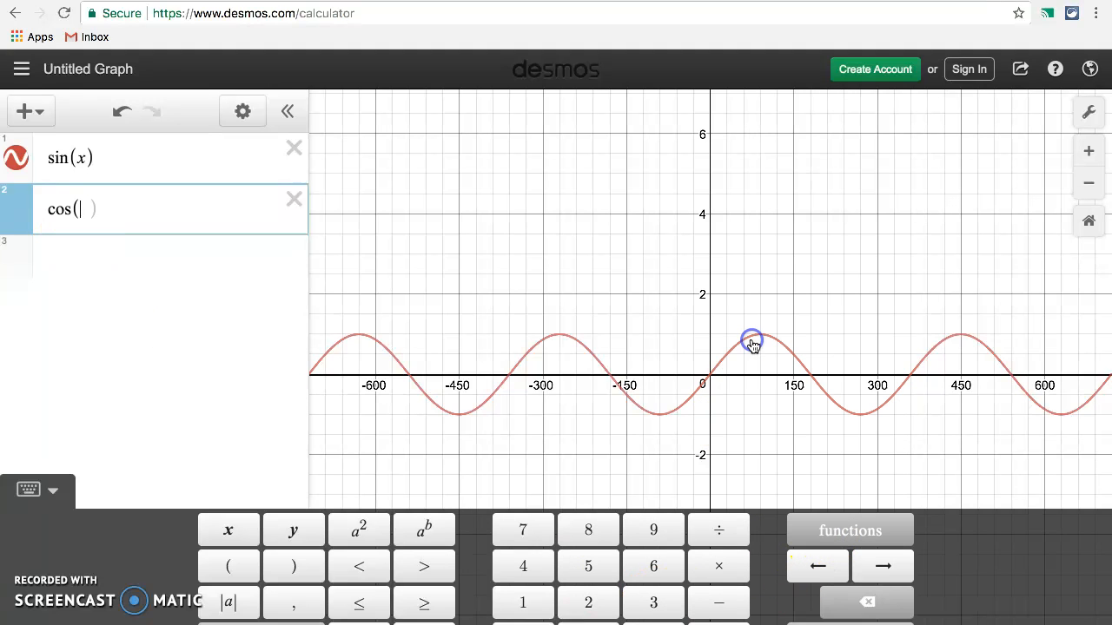
pyautogui.click(230, 531)
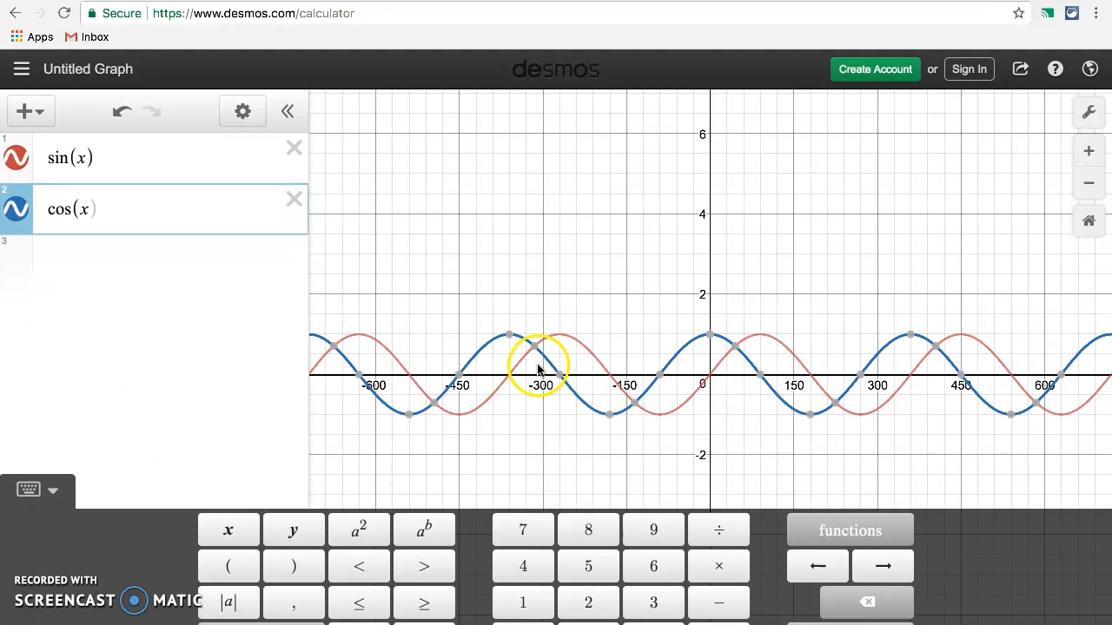
pyautogui.moveTo(705, 344)
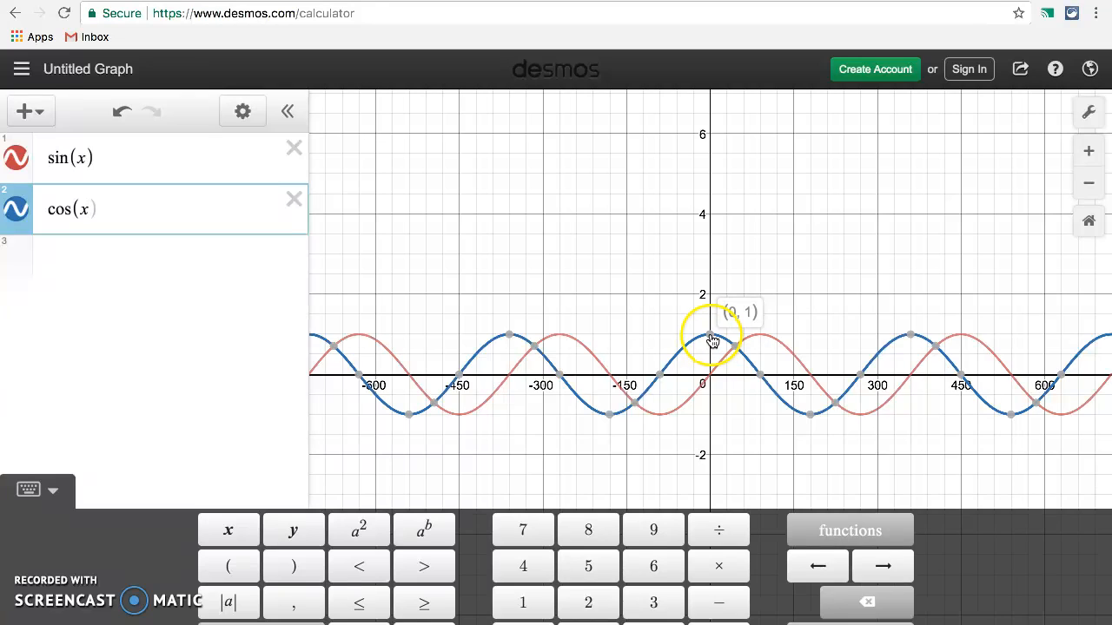
pyautogui.moveTo(711, 341); pyautogui.dragTo(859, 376)
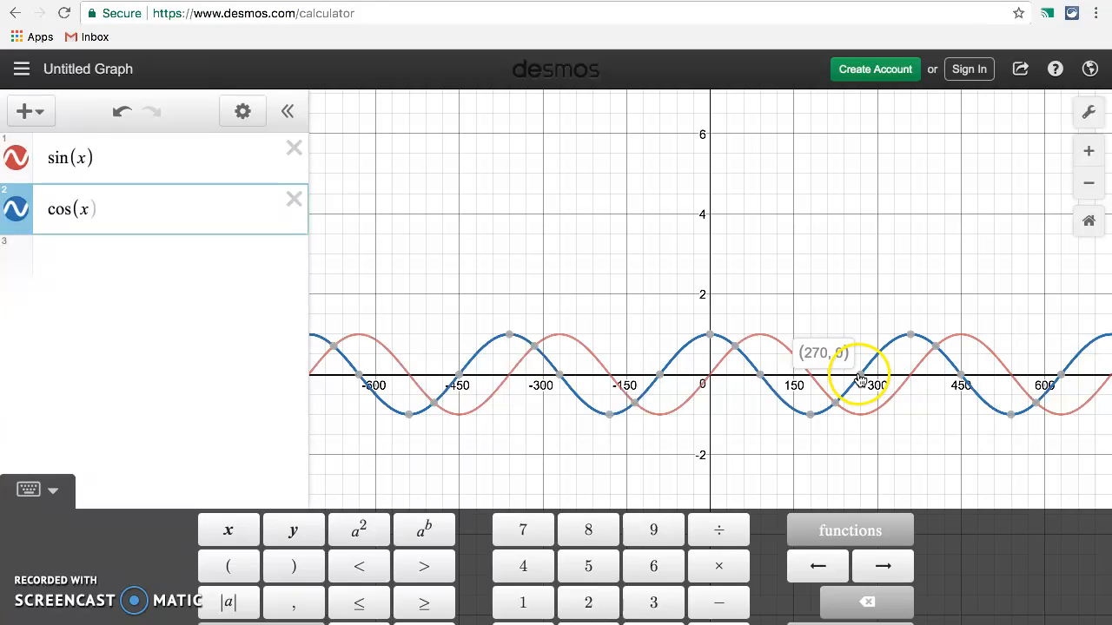
pyautogui.click(910, 339)
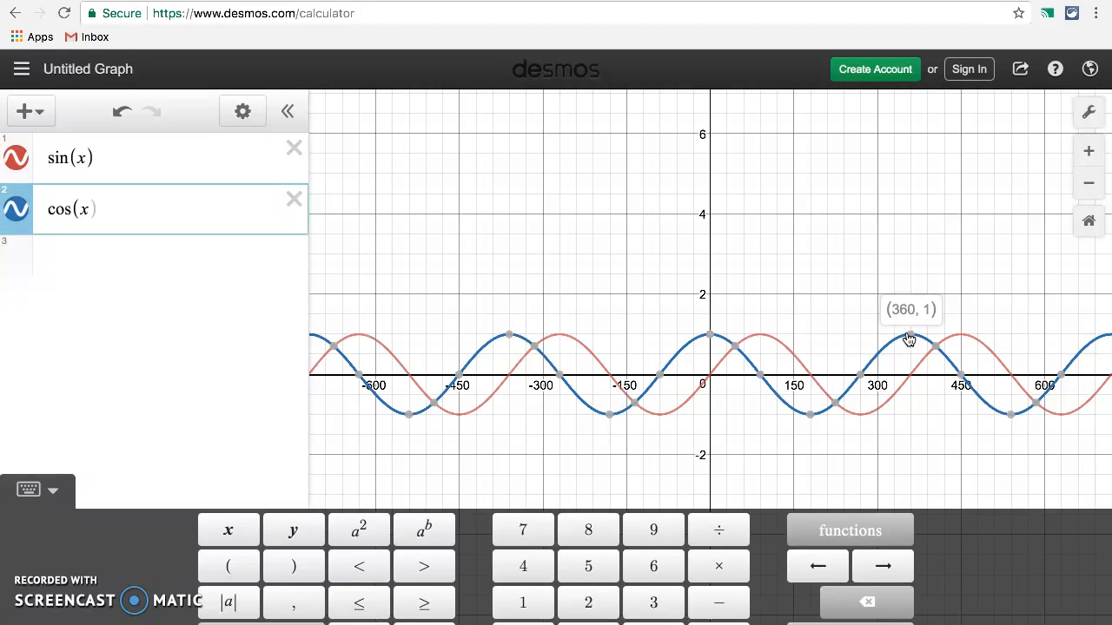
pyautogui.click(200, 338)
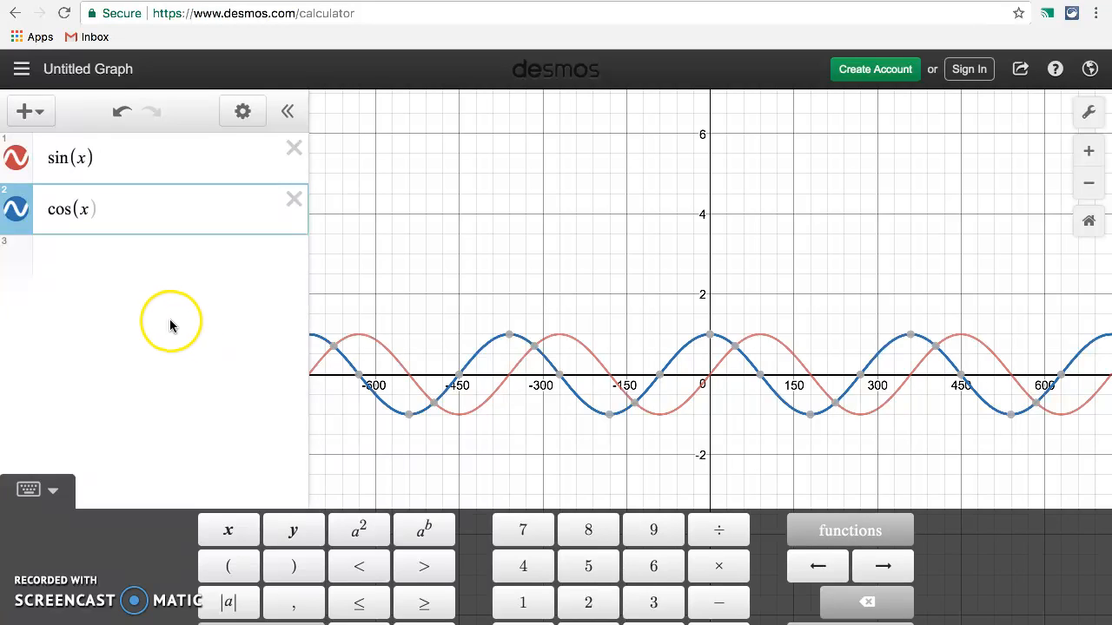
# Step: Change the second expression to 2cos(x), inspect its peak on the y-axis, and leave full-screen mode
pyautogui.click(44, 209)
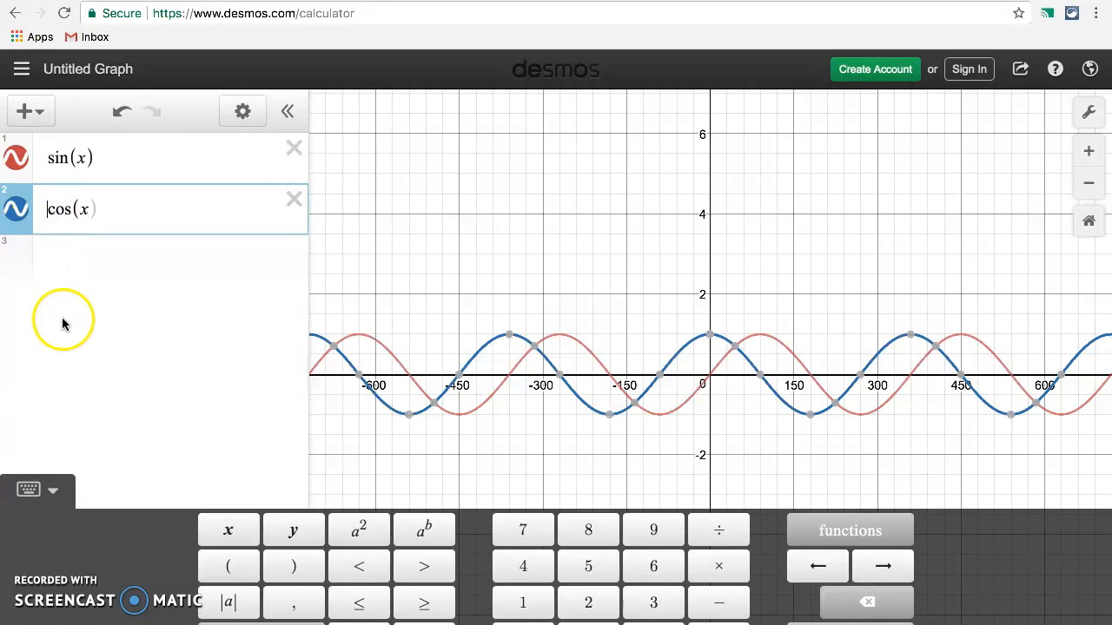
pyautogui.click(591, 602)
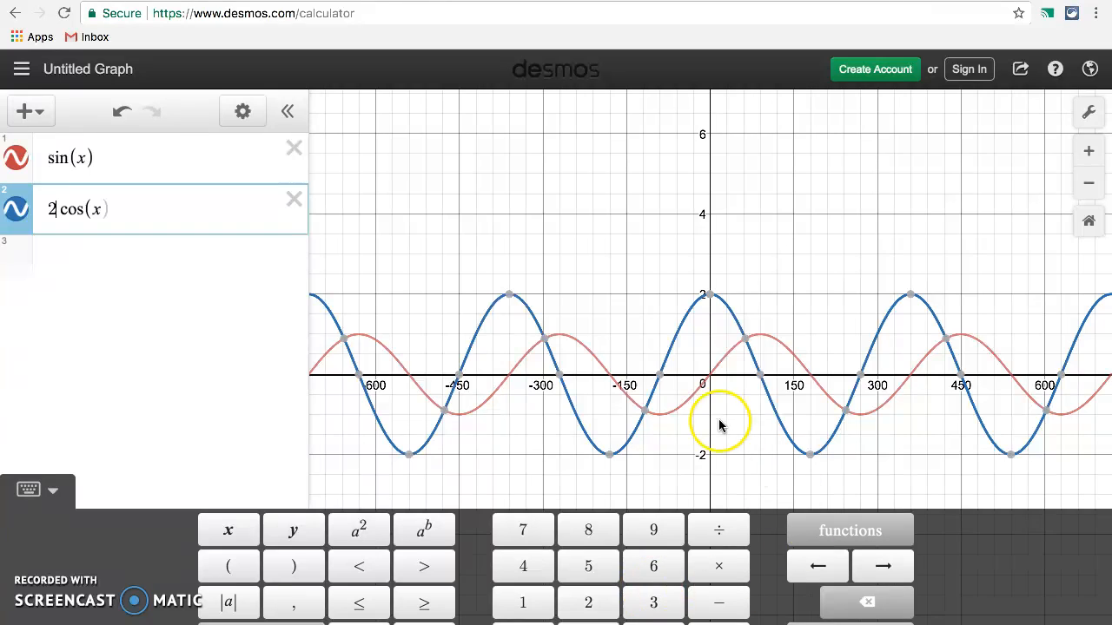
pyautogui.moveTo(708, 304)
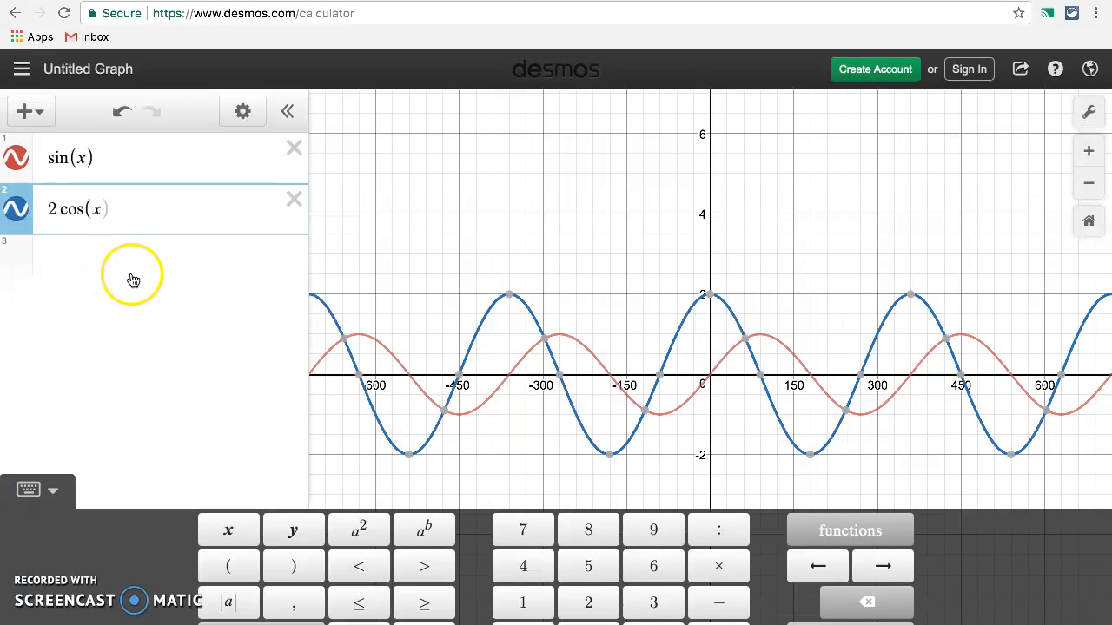
pyautogui.click(146, 301)
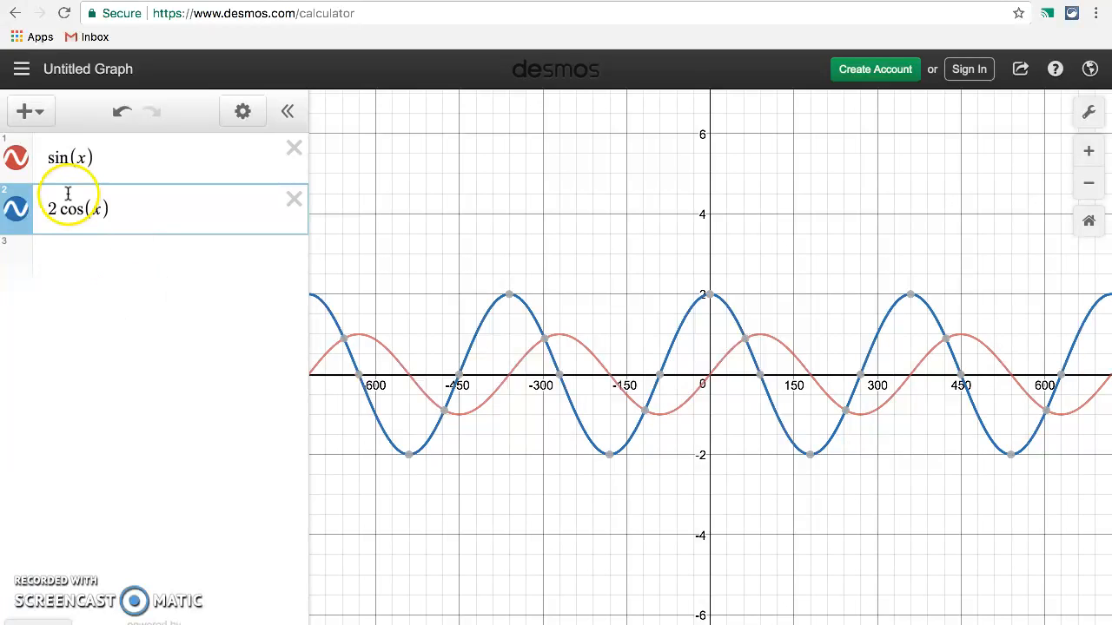
pyautogui.press('ctrl+super+f')
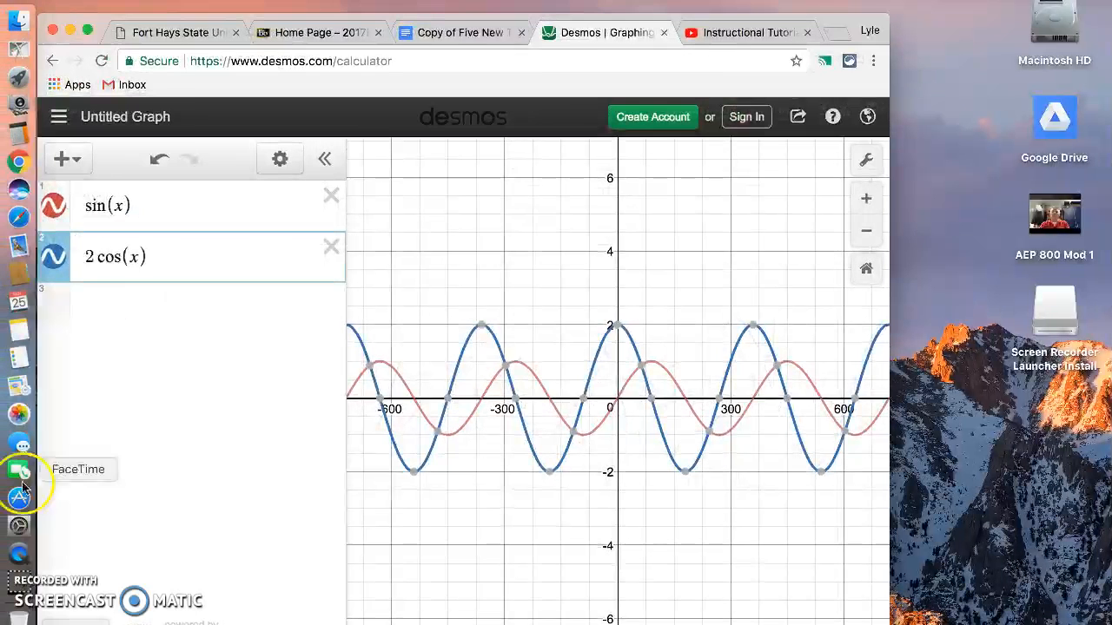